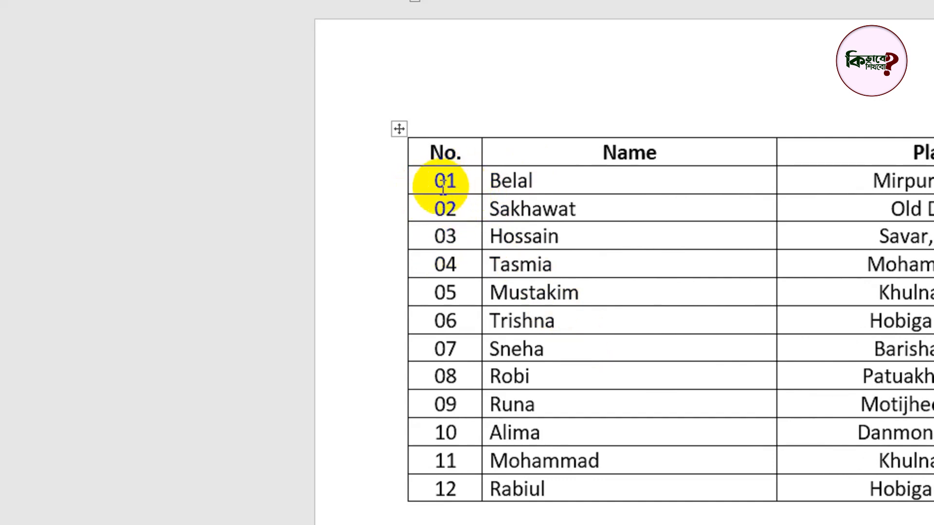
Stretch the whole table downward twice so that all rows become about 0.65" tall.
left_click_drag(438, 180, 462, 180)
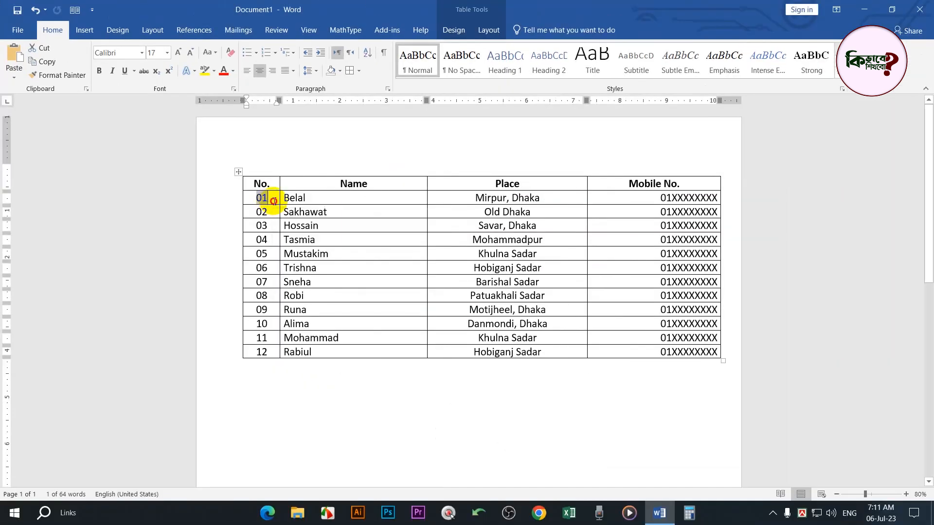
left_click(280, 197)
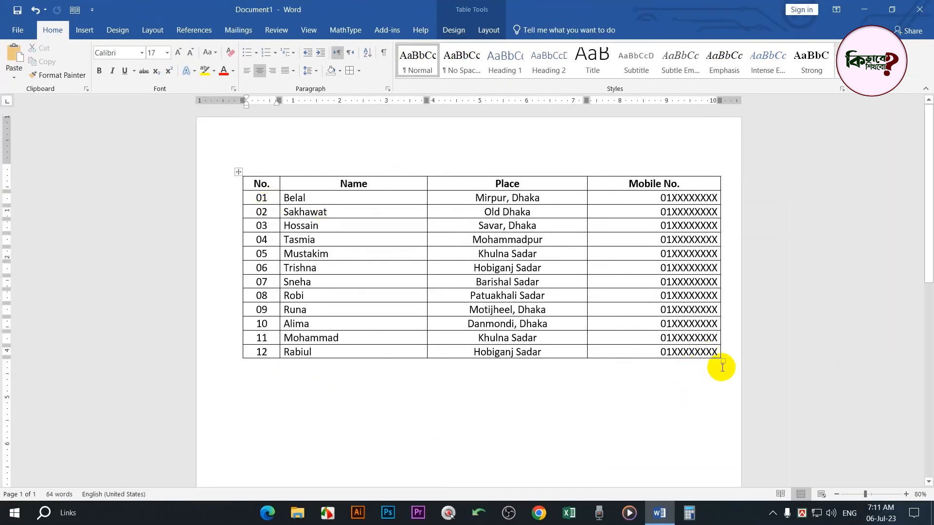
left_click_drag(723, 361, 716, 464)
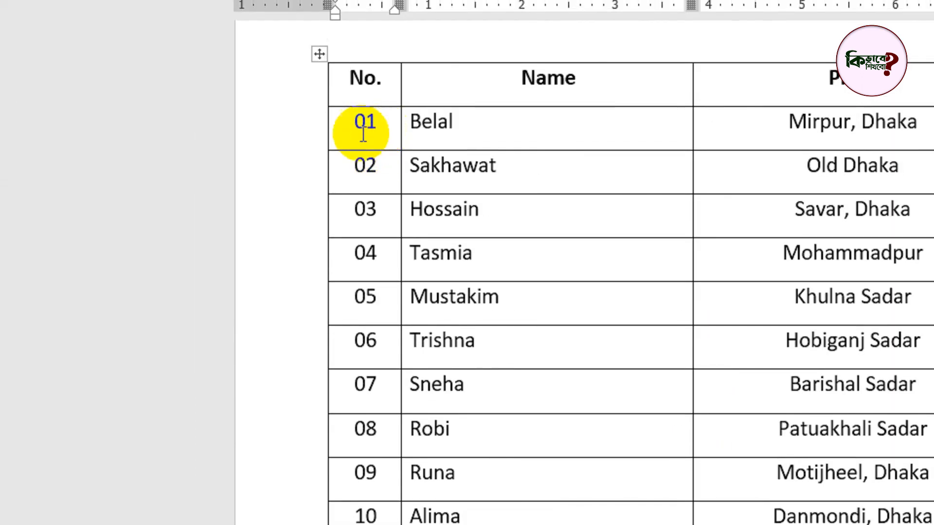
left_click_drag(376, 120, 323, 123)
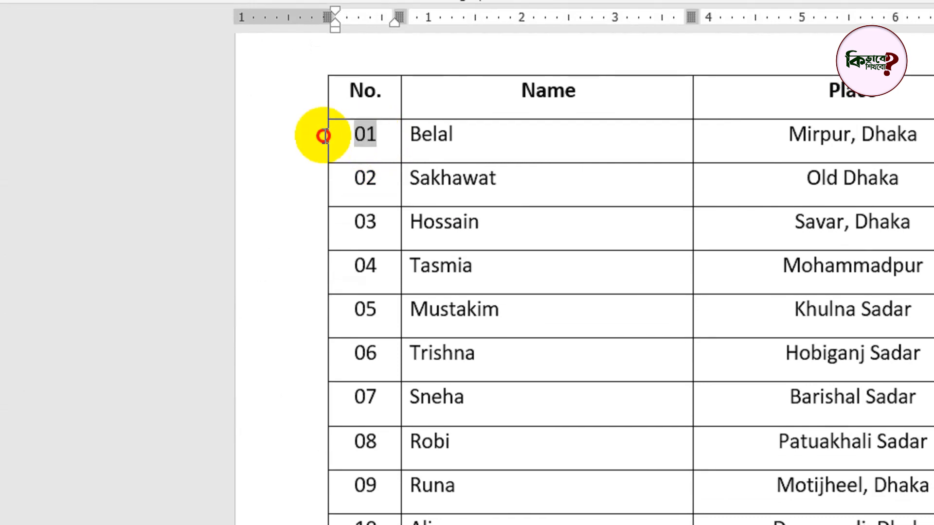
left_click(484, 158)
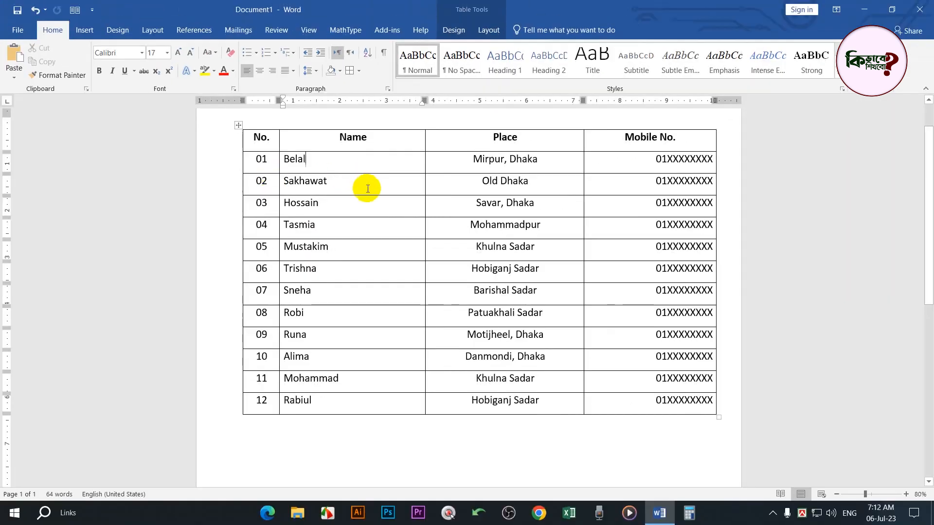
scroll(409, 218, "down", 2, "ctrl")
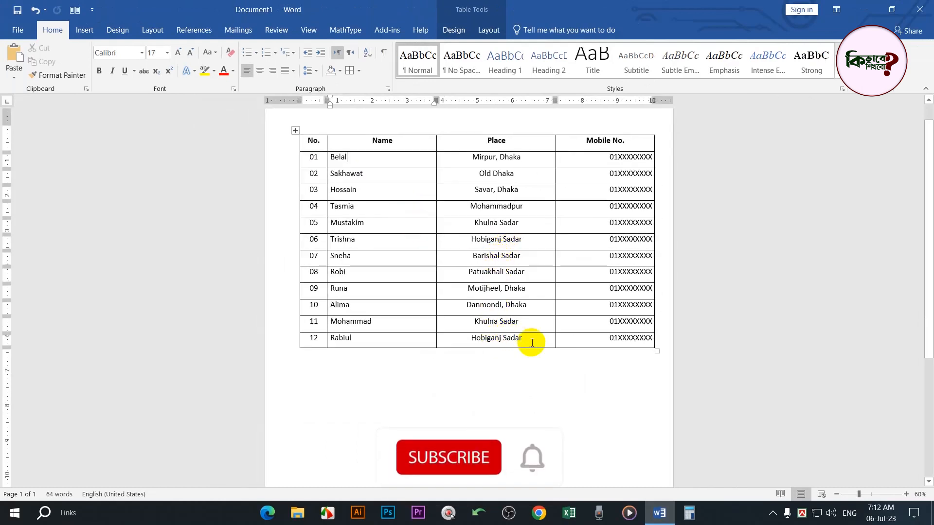
left_click_drag(657, 350, 652, 434)
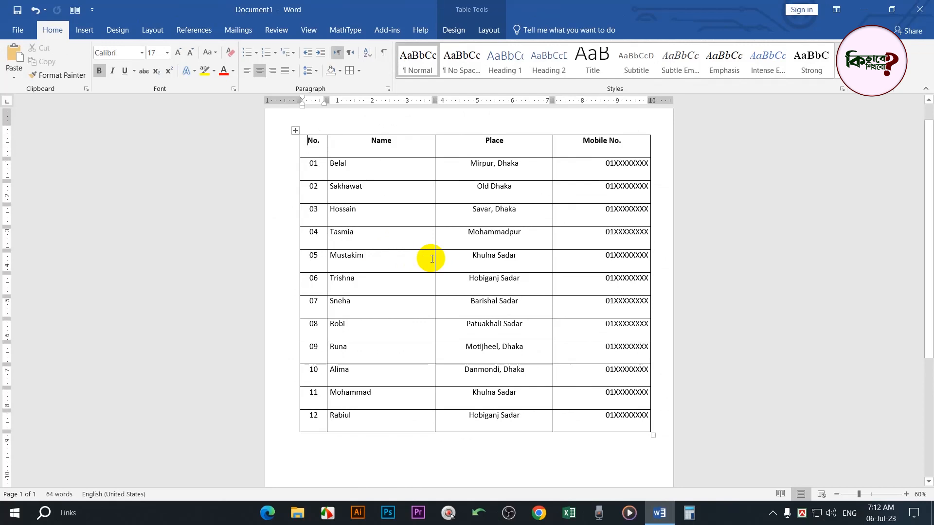
scroll(432, 258, "up", 3, "ctrl")
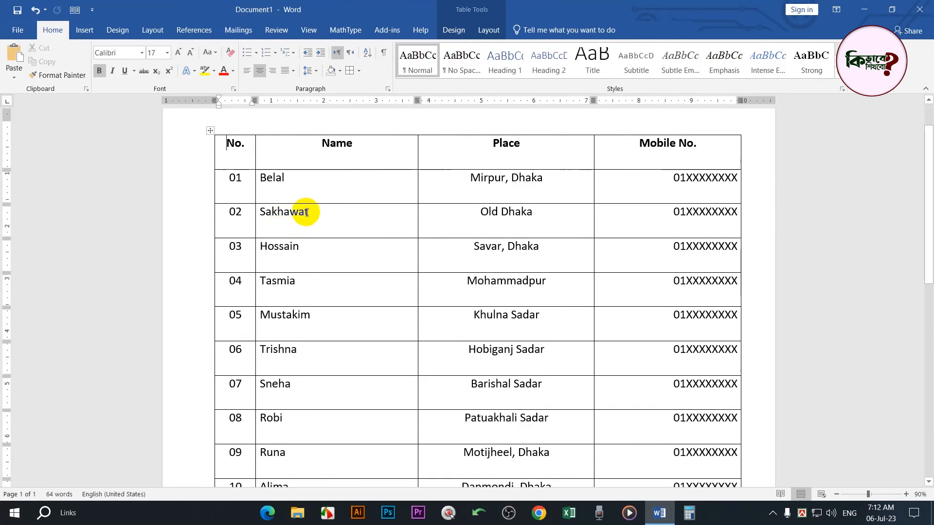
scroll(313, 202, "down", 3, "ctrl")
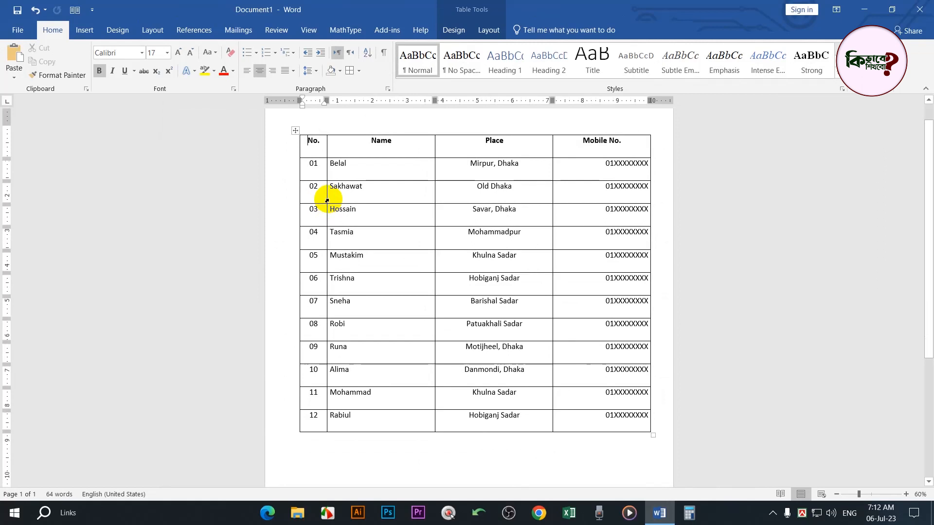
scroll(340, 202, "up", 3, "ctrl")
left_click(344, 240)
scroll(344, 240, "up", 2)
scroll(346, 238, "up", 2)
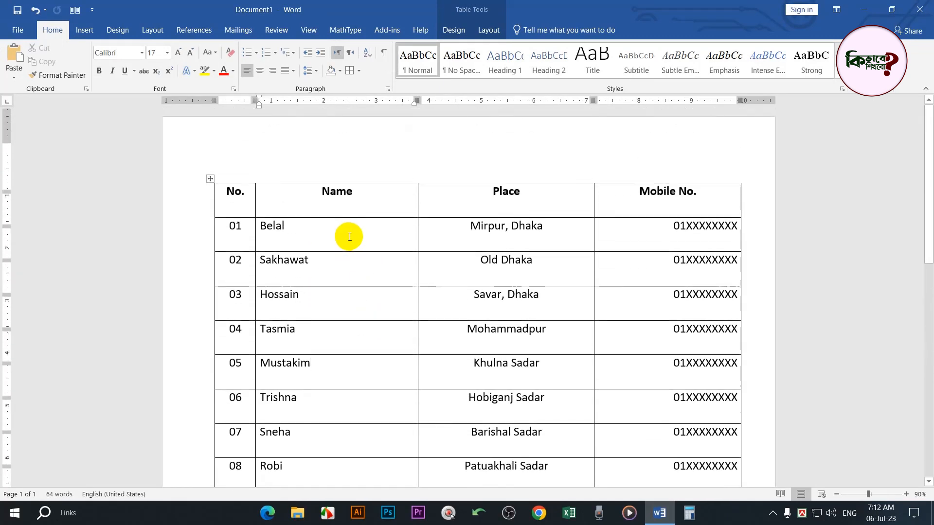
scroll(348, 236, "down", 2)
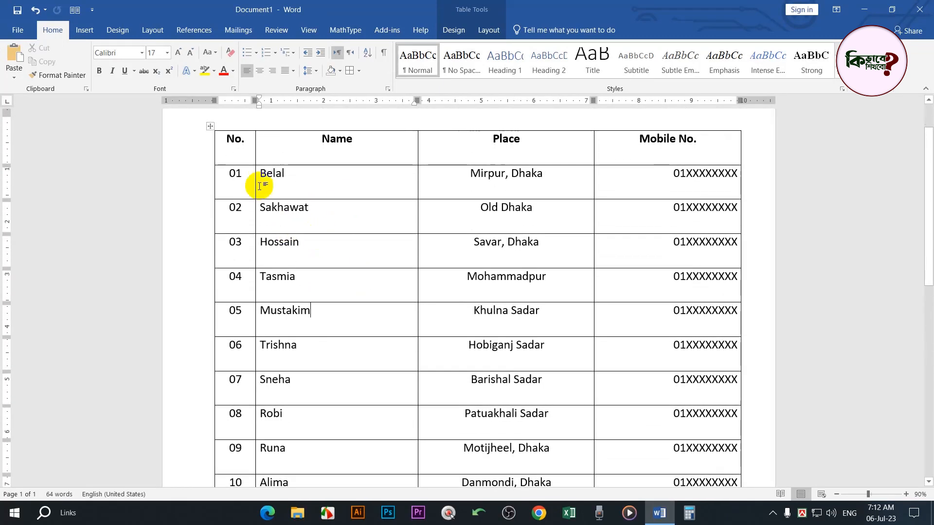
Apply Align Center to the whole No. column, centring its text both horizontally and vertically in the cells.
left_click(235, 141)
scroll(281, 187, "down", 2, "ctrl")
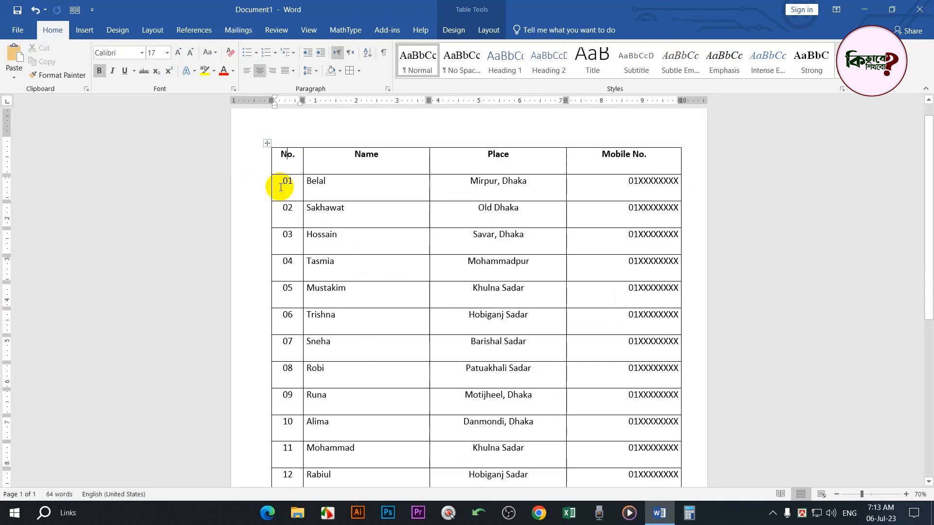
left_click(287, 147)
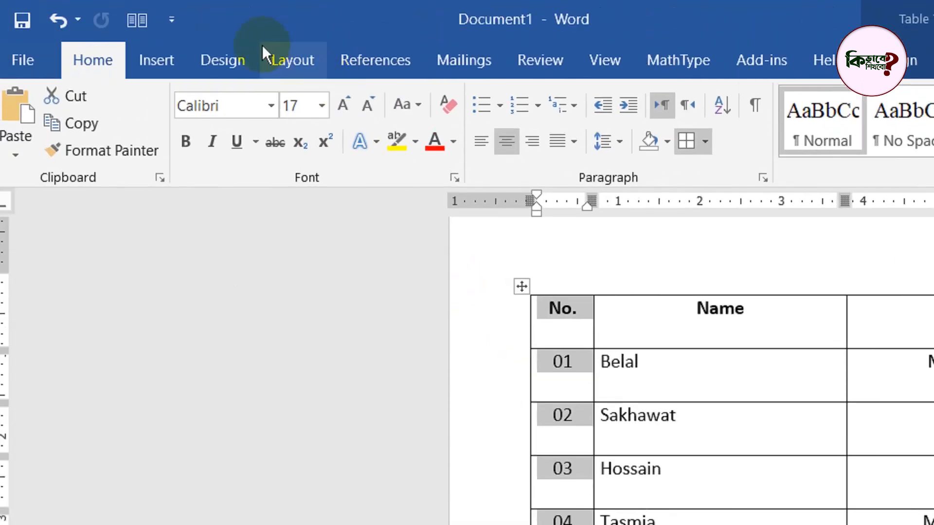
left_click(768, 63)
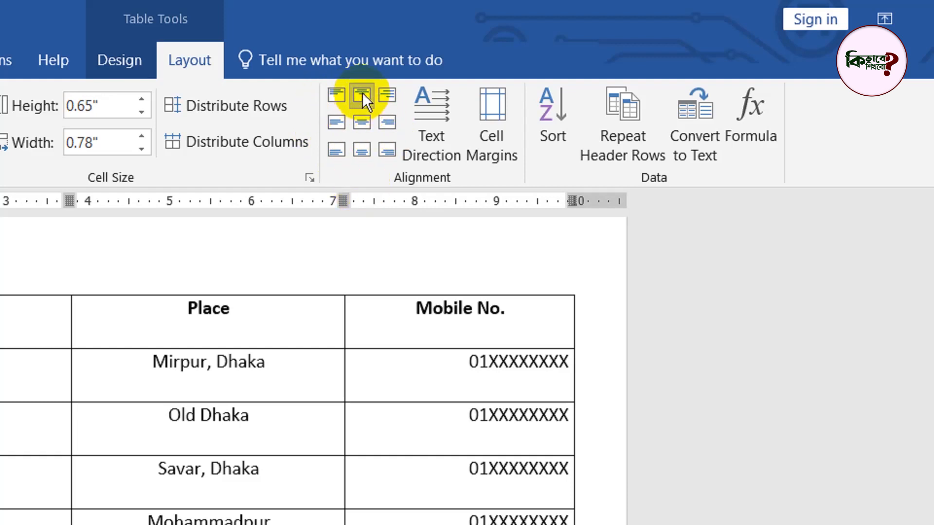
left_click(368, 122)
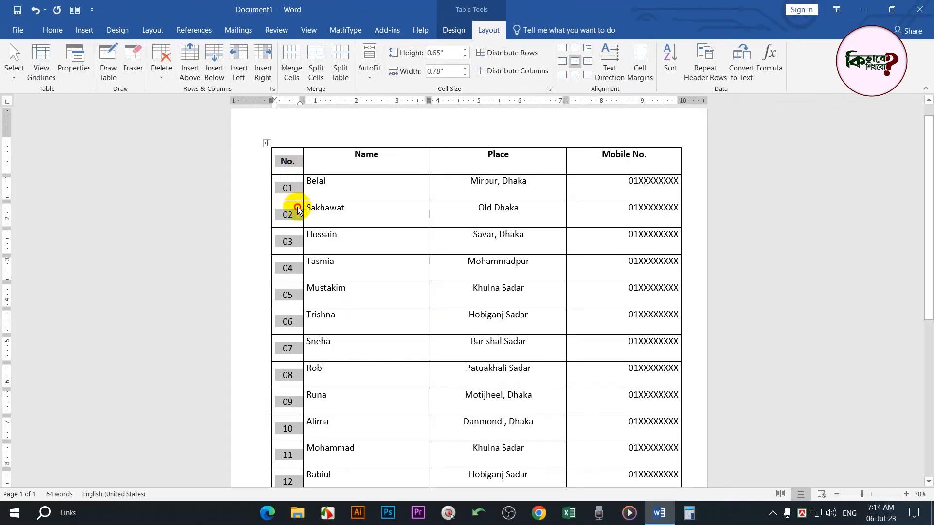
left_click(280, 330)
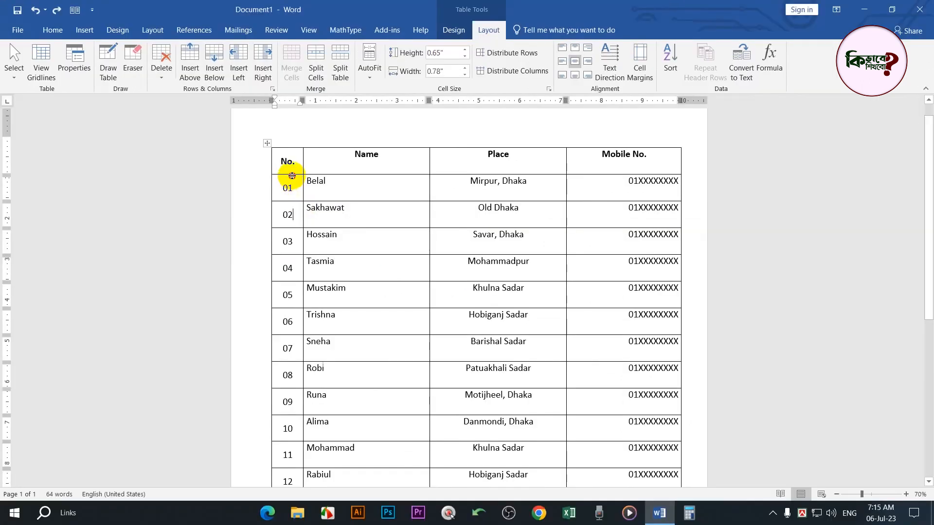
Try a much taller header row and a wider No. column, and undo both size changes.
left_click_drag(292, 175, 298, 266)
left_click_drag(302, 221, 392, 210)
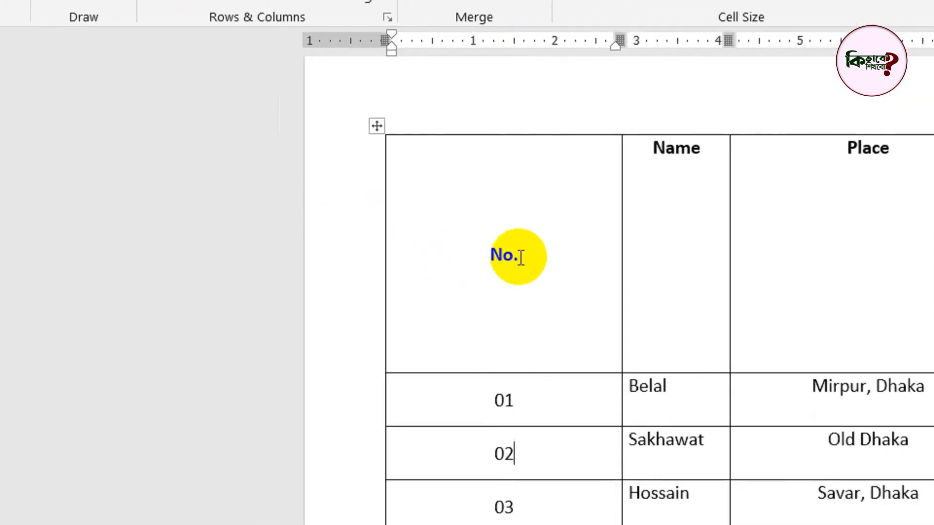
key("ctrl+z")
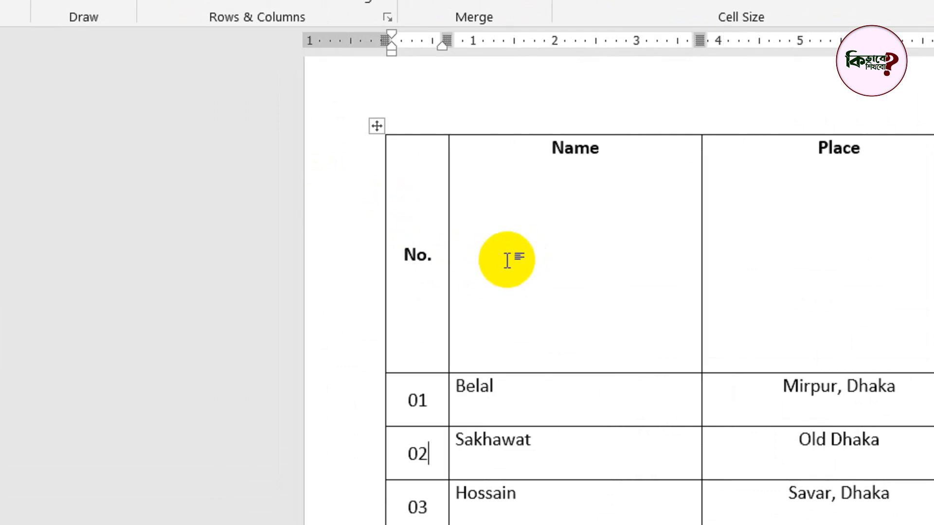
key("ctrl+z")
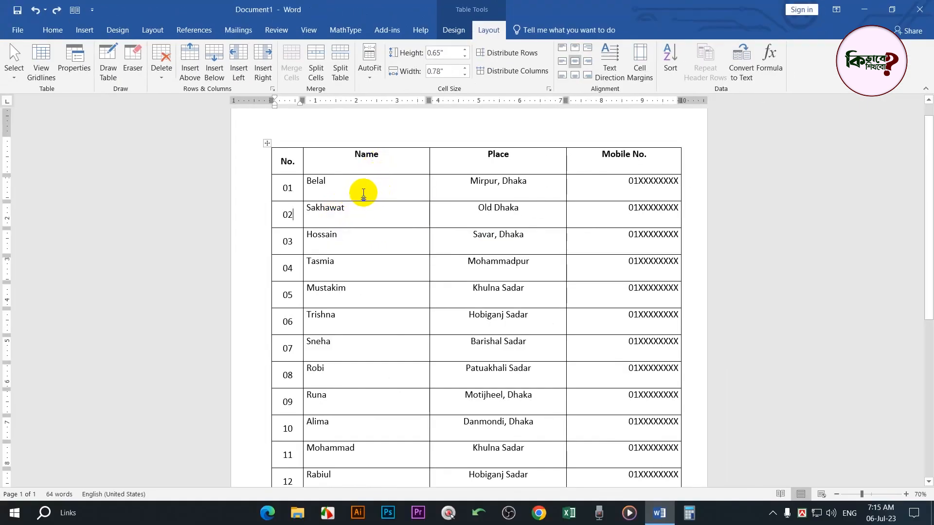
Apply Align Center to the Name, Place and Mobile No. header cells so the header text is vertically centred.
left_click_drag(347, 197, 364, 329)
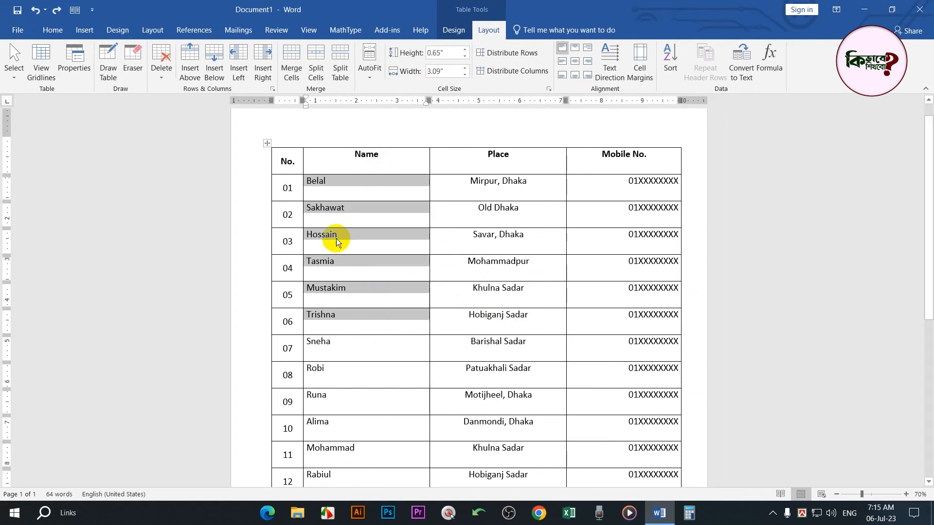
left_click(381, 155)
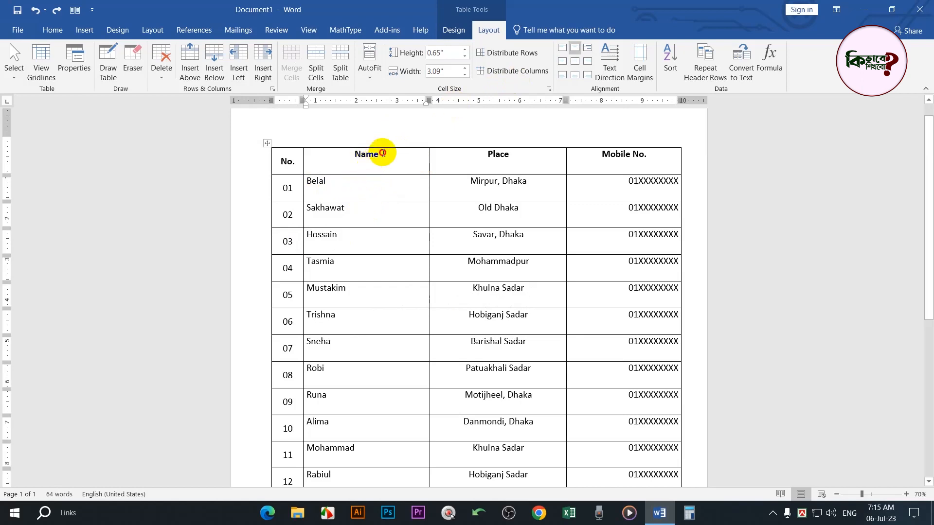
left_click(574, 61)
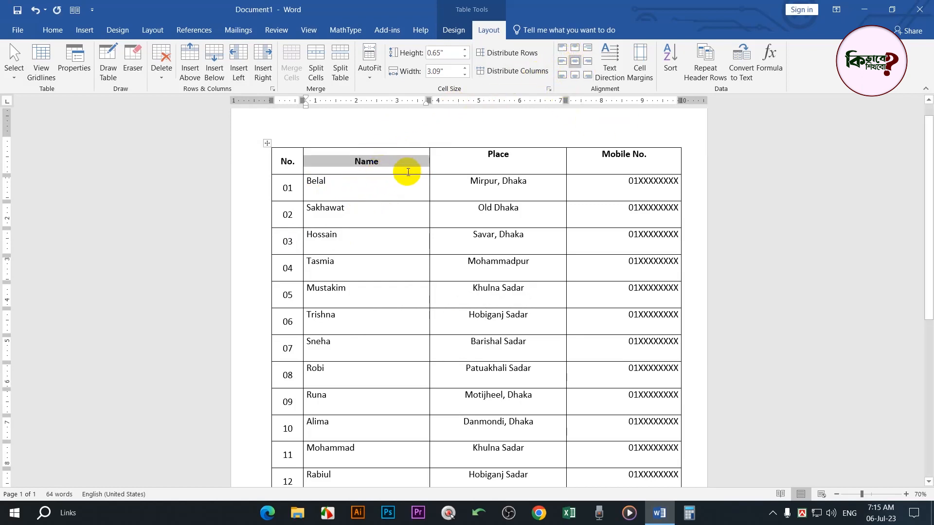
left_click(373, 162)
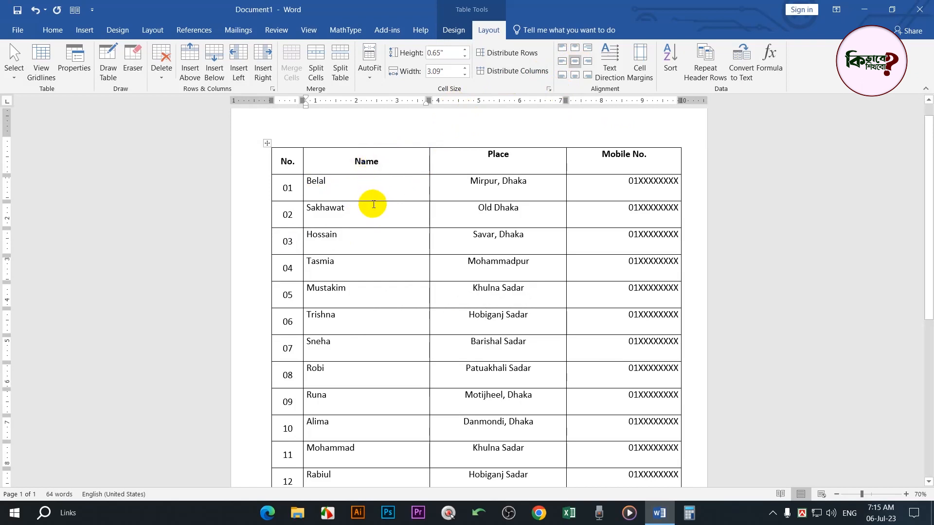
left_click_drag(460, 154, 623, 155)
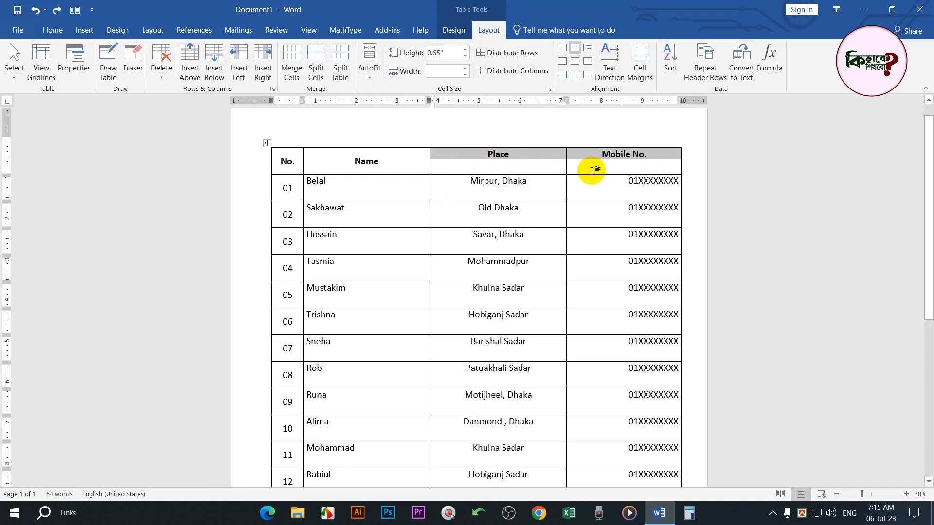
left_click(574, 63)
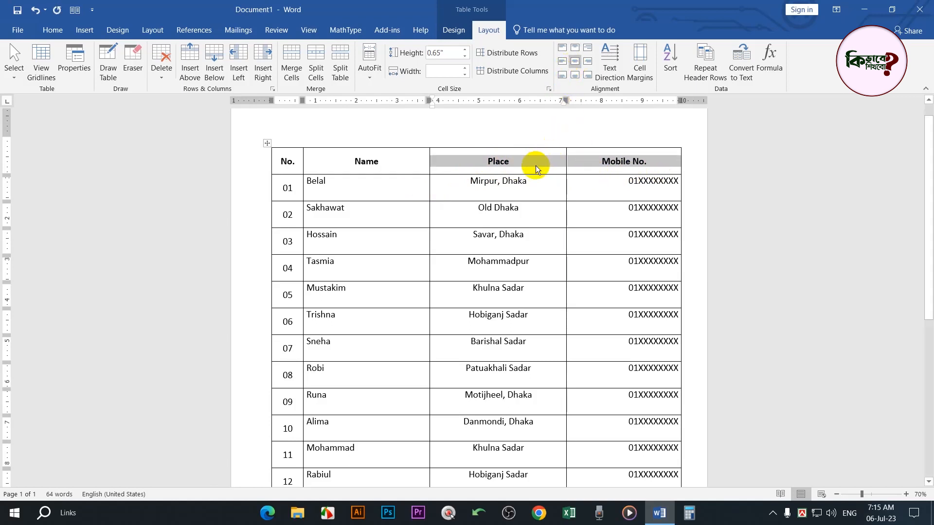
left_click(234, 166)
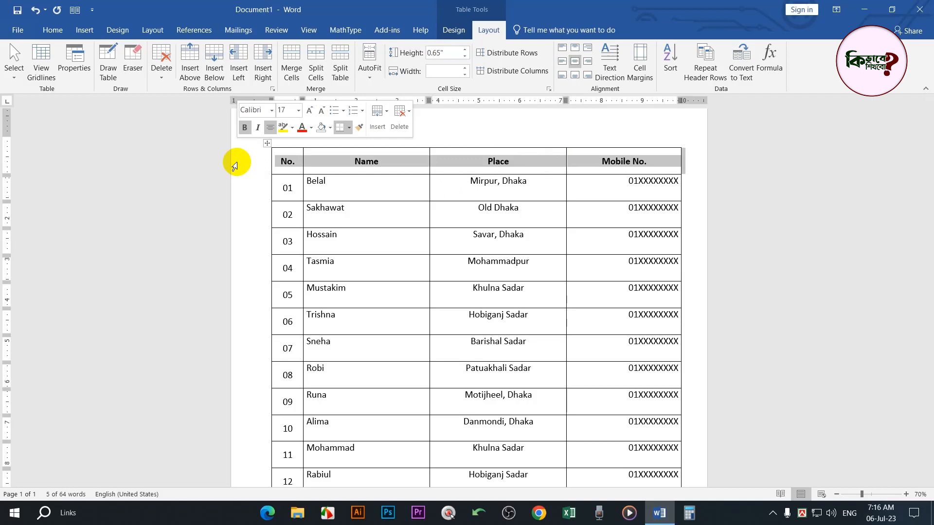
left_click(375, 195)
Apply Align Center Left to the twelve entries below the Name header, keeping them left-aligned but vertically centred.
scroll(367, 171, "down", 1)
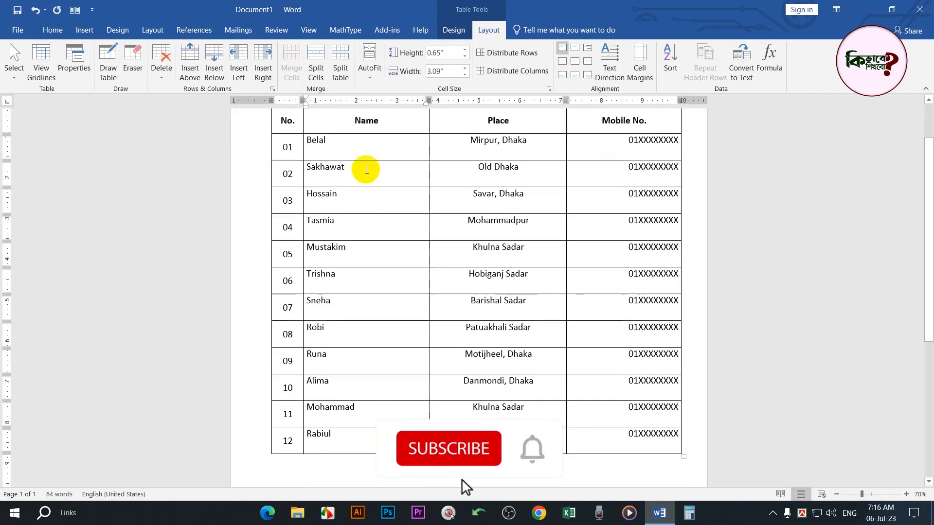
left_click_drag(360, 149, 347, 440)
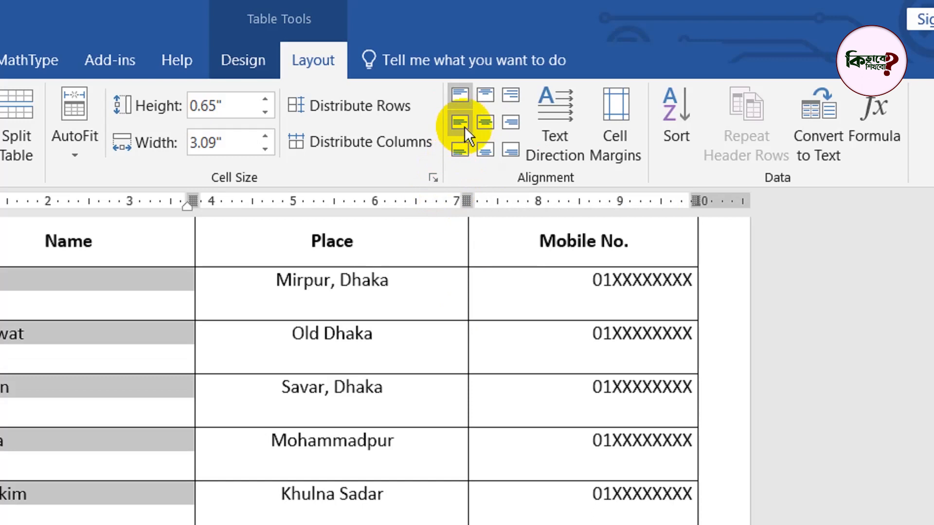
left_click(460, 123)
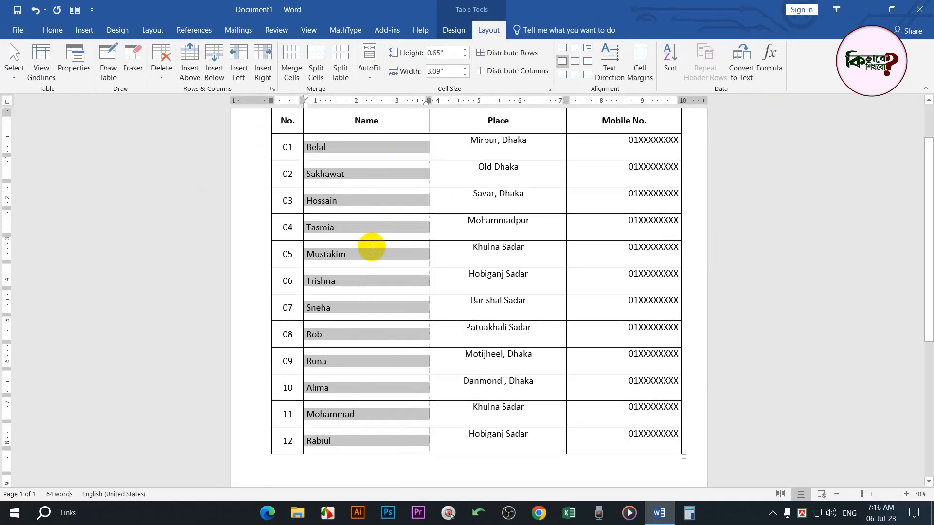
left_click(50, 355)
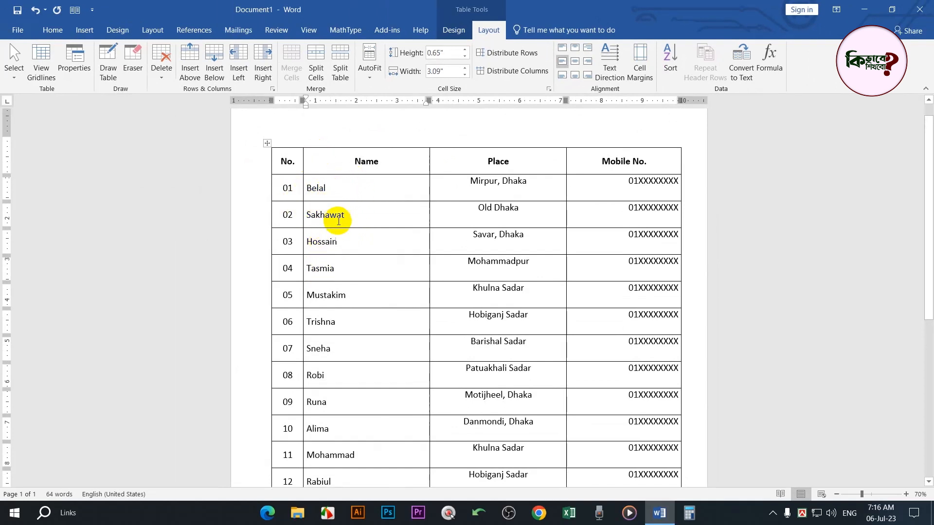
Apply Align Center to the twelve entries below the Place header.
scroll(517, 240, "down", 1)
scroll(516, 241, "down", 1)
left_click_drag(500, 141, 502, 443)
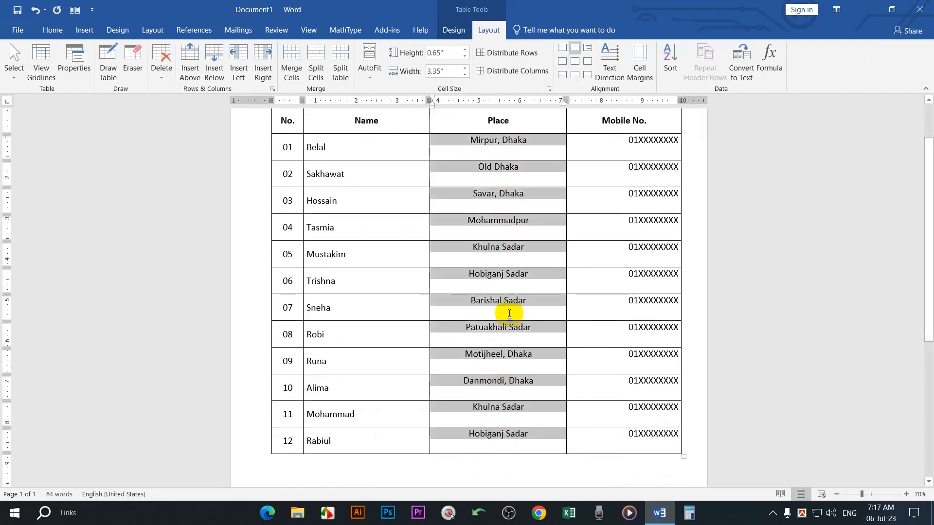
left_click(575, 61)
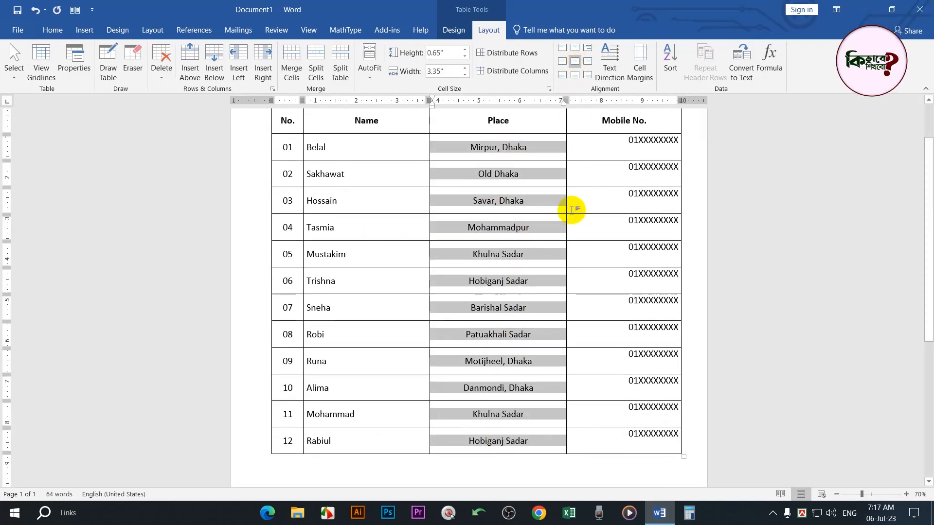
Apply Align Center Right to the twelve entries below the Mobile No. header.
left_click(628, 178)
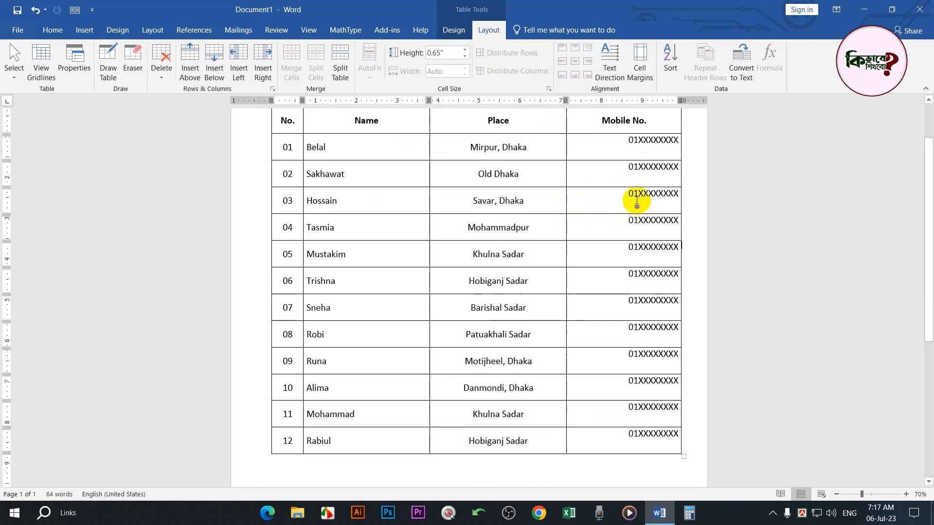
left_click_drag(624, 138, 665, 440)
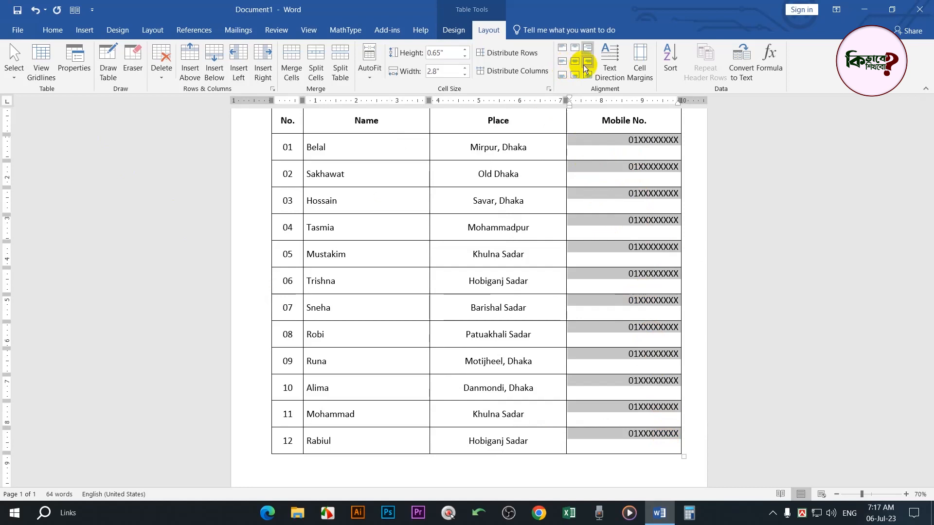
left_click(587, 64)
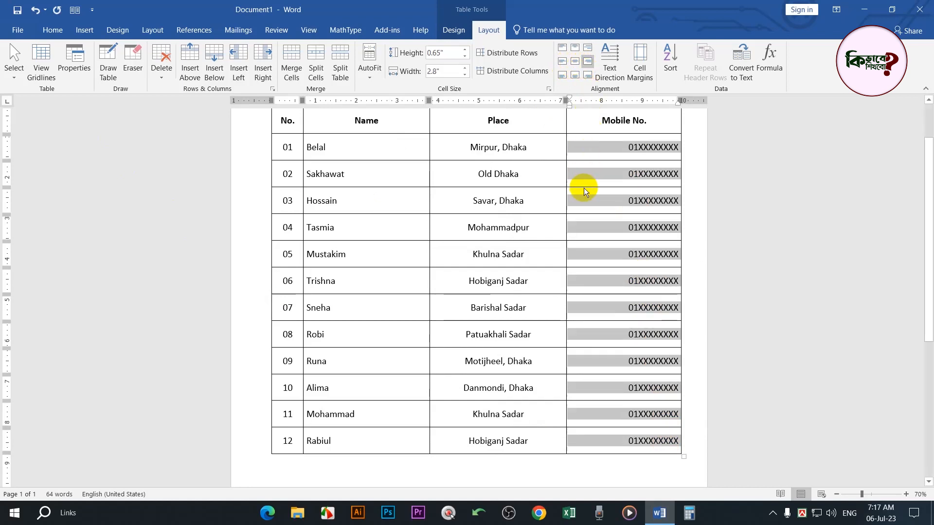
Enlarge all the text in the document by four font-size increments, bringing the table's header text to 26 pt.
left_click(628, 227)
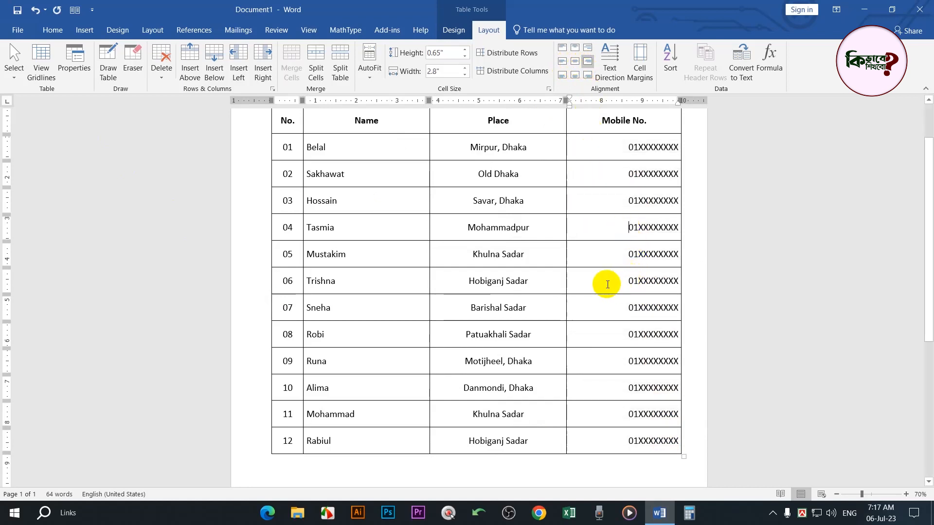
scroll(606, 289, "down", 5)
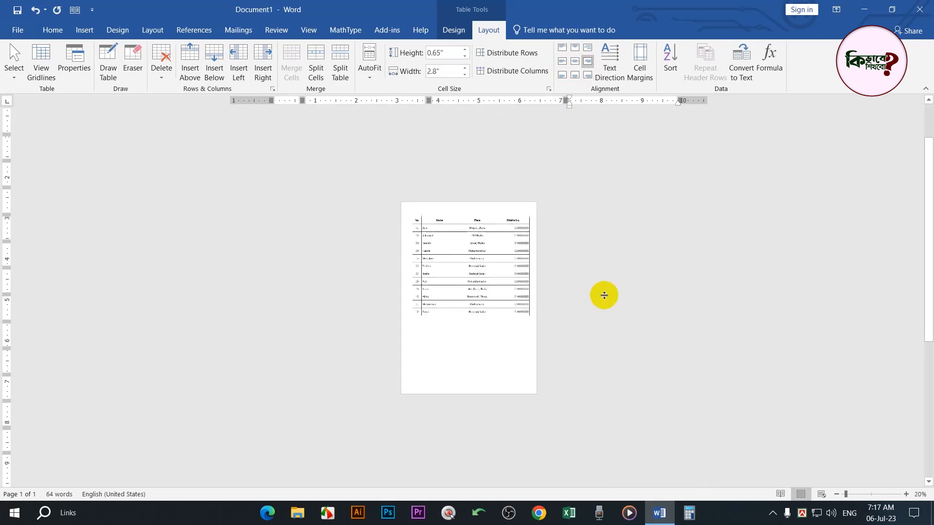
scroll(506, 321, "up", 3)
key("ctrl+a")
key("ctrl+shift+period")
key("ctrl+shift+period")
key("ctrl+shift+period")
key("ctrl+shift+period")
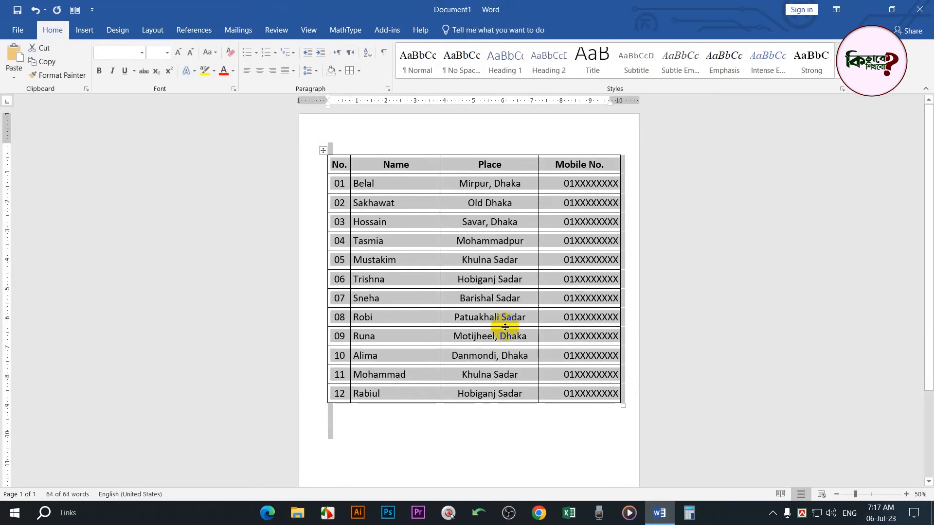
Try to make the whole table taller by stretching it downward, and undo the resize.
left_click_drag(623, 407, 620, 505)
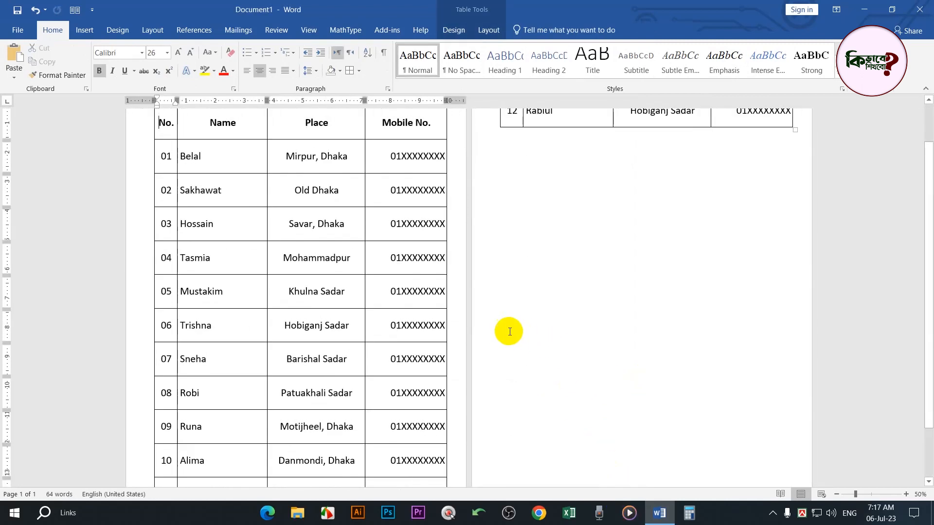
scroll(351, 330, "up", 3)
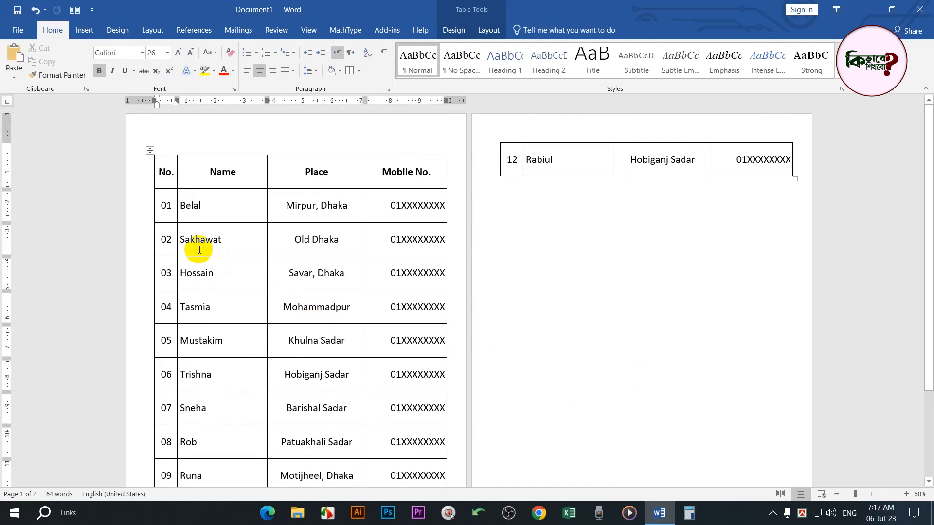
key("ctrl+z")
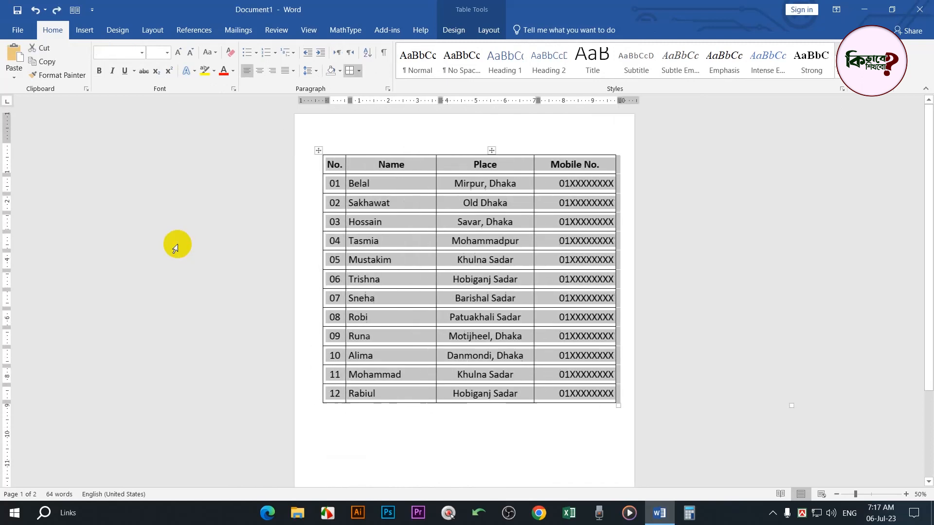